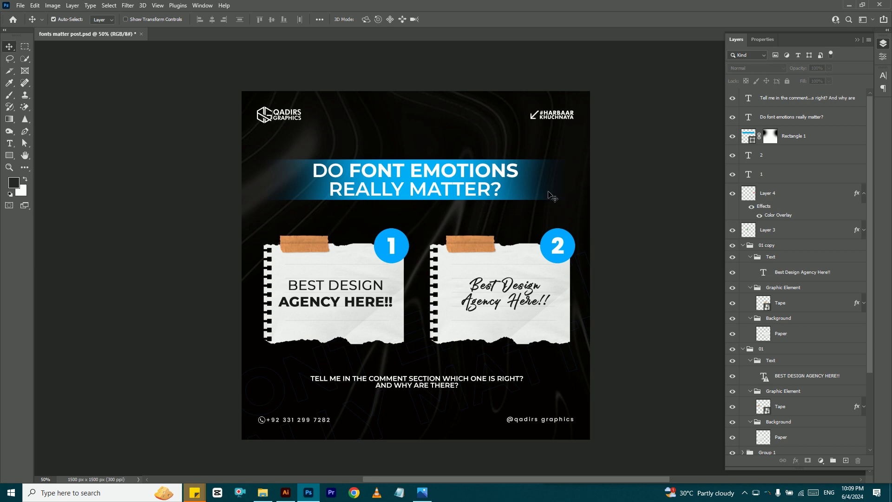
# Review the Save for Web export settings with JPEG format, then cancel without exporting
pyautogui.click(20, 5)
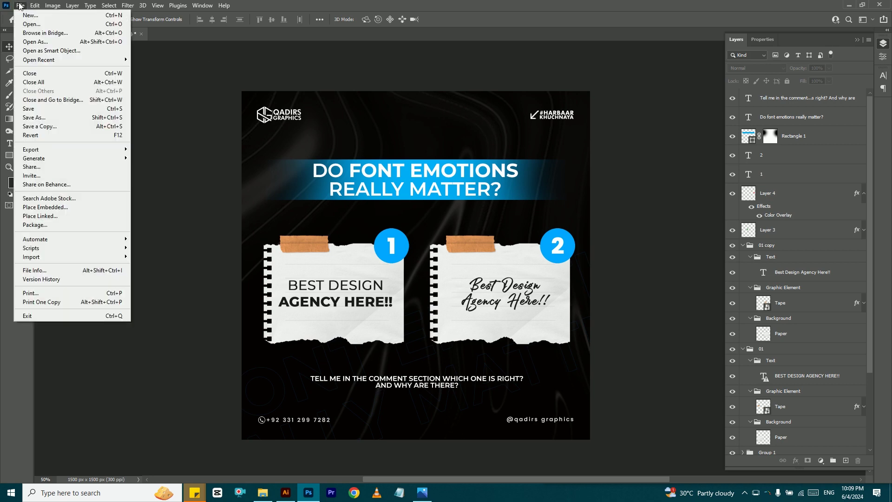
pyautogui.moveTo(31, 150)
pyautogui.click(188, 192)
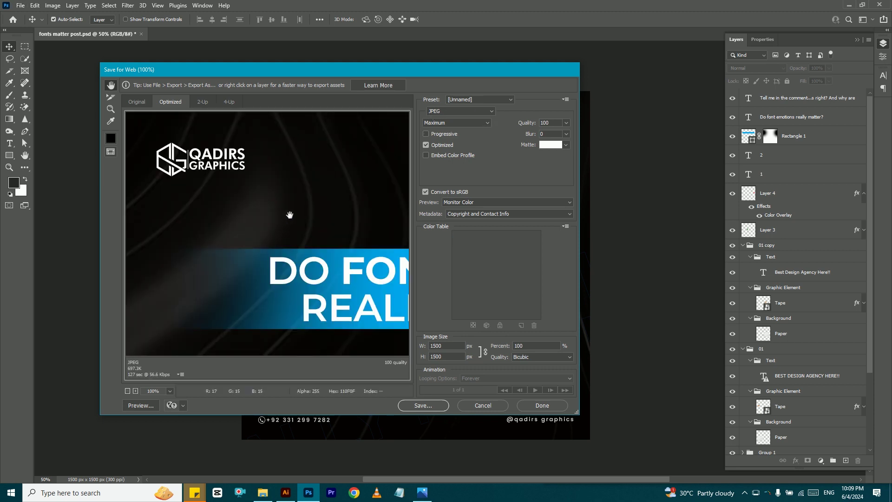
pyautogui.click(481, 405)
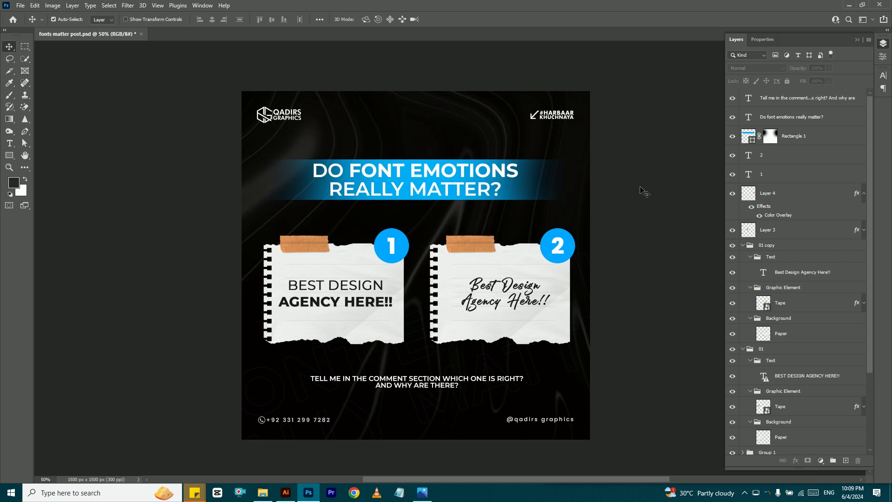
pyautogui.hotkey('ctrl', 'alt', 'shift', 's')
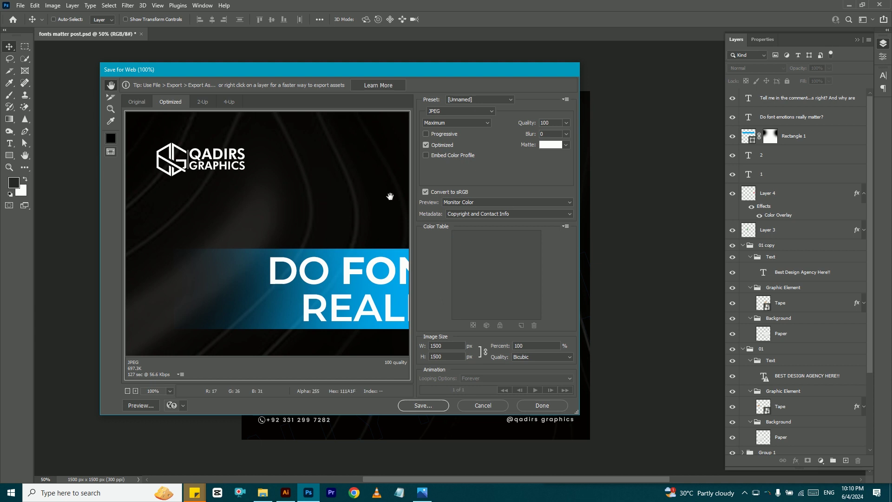
pyautogui.click(467, 111)
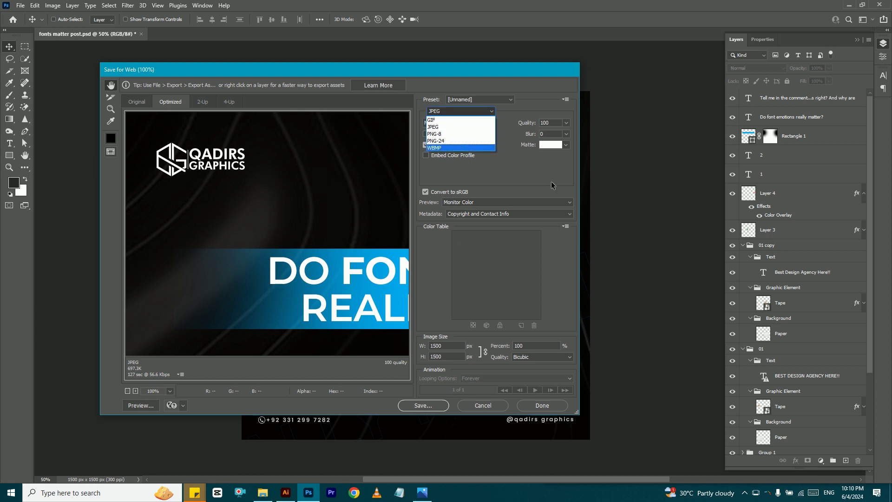
pyautogui.click(522, 115)
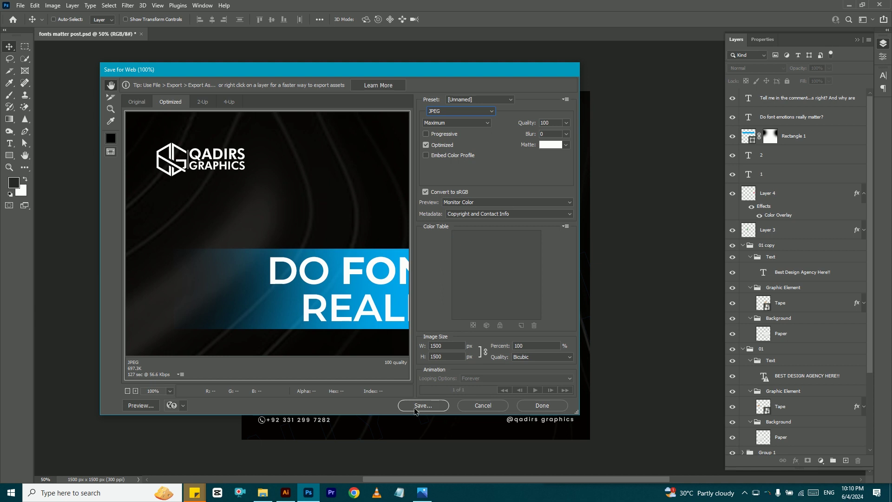
pyautogui.click(483, 406)
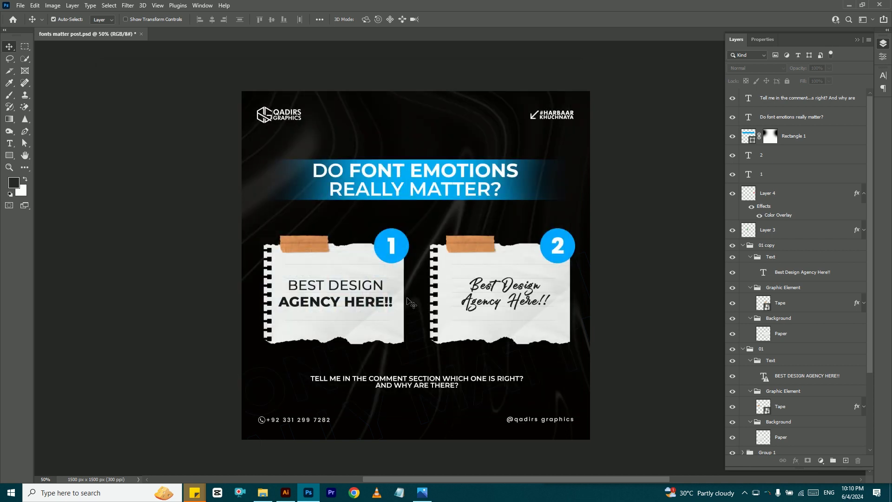
pyautogui.click(20, 7)
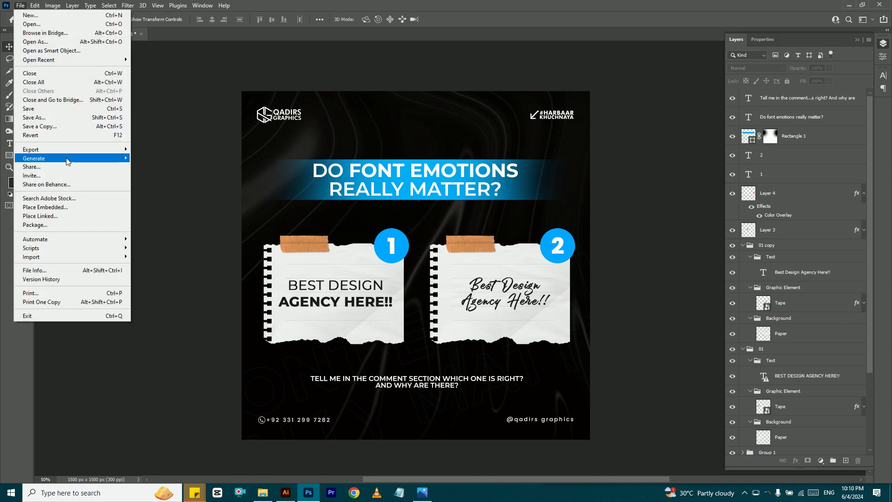
pyautogui.moveTo(42, 149)
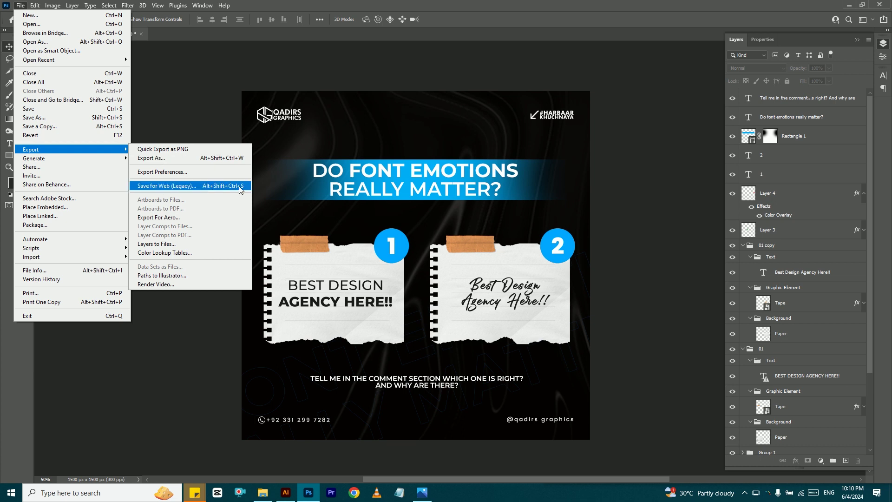
pyautogui.click(192, 345)
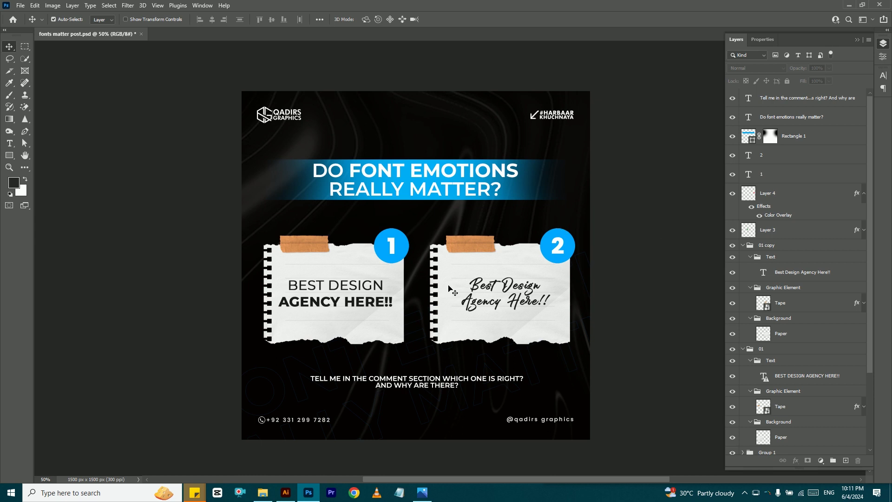
# Delete the '1' text layer from the first note card's blue circle
pyautogui.click(392, 245)
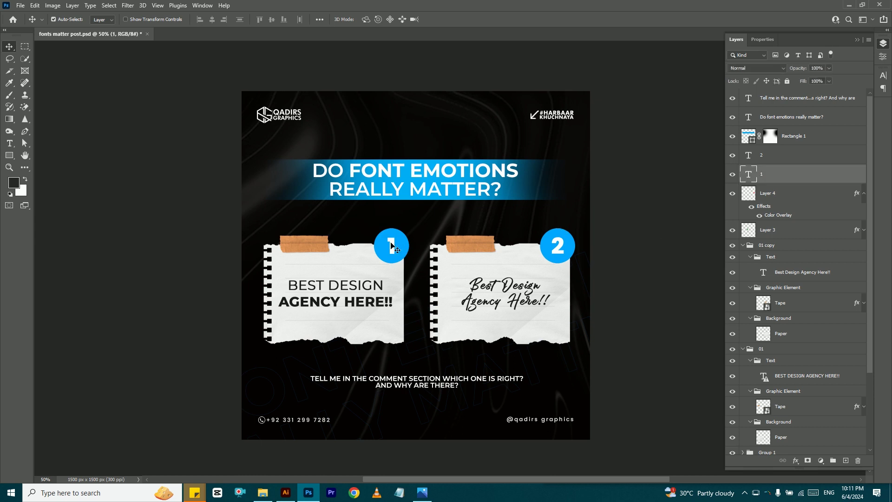
pyautogui.press('Delete')
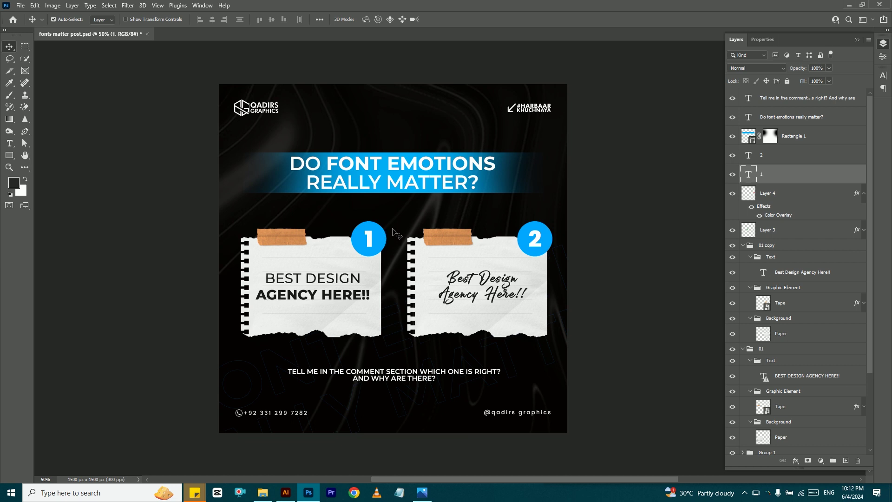
pyautogui.press('ctrl')
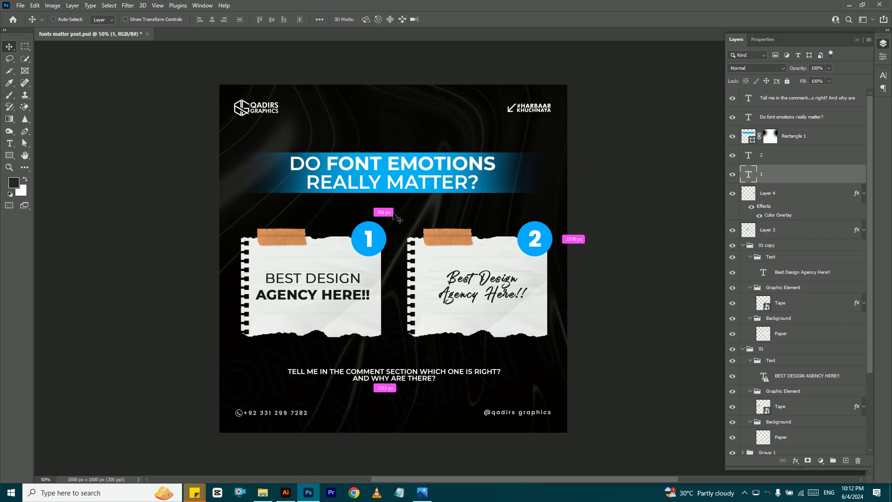
pyautogui.press('Delete')
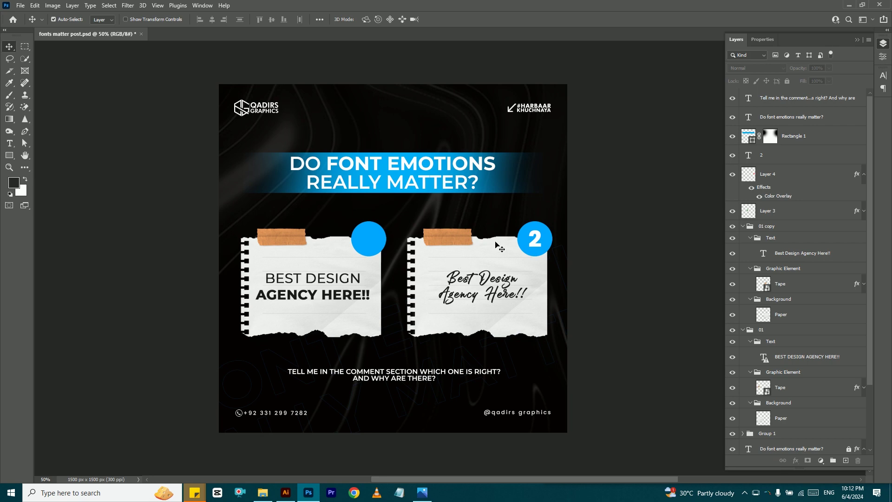
pyautogui.click(35, 6)
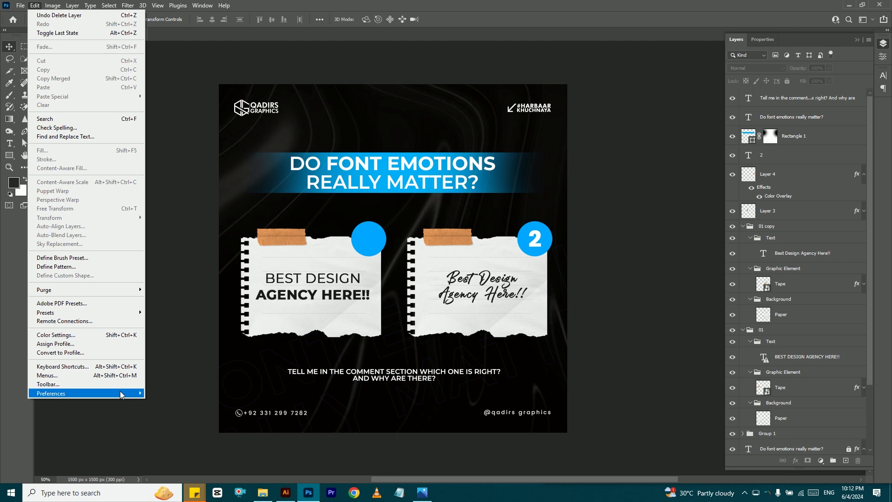
pyautogui.moveTo(76, 393)
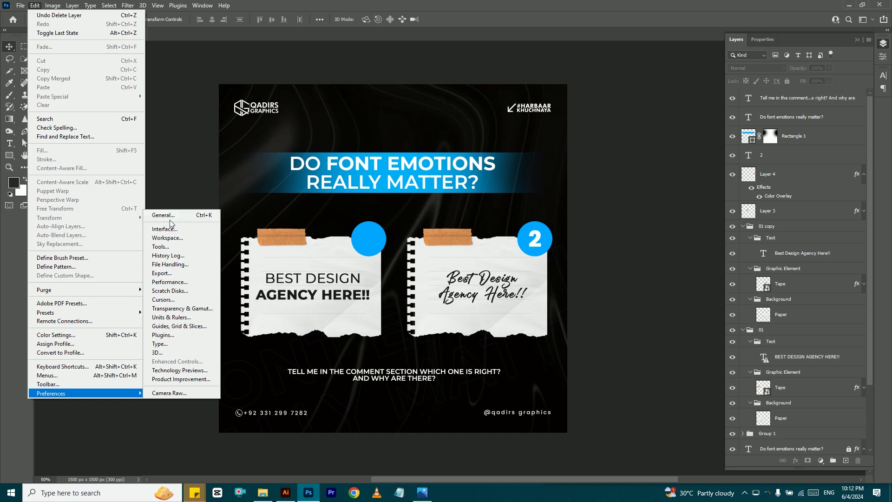
# Inspect Performance preferences, leave Cache Levels at 4, and close Preferences unchanged
pyautogui.click(183, 160)
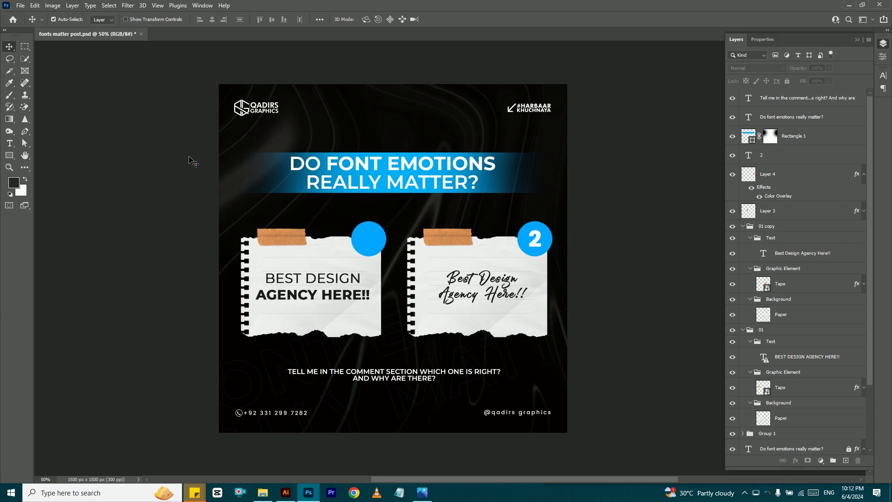
pyautogui.press('ctrl')
pyautogui.hotkey('ctrl', 'k')
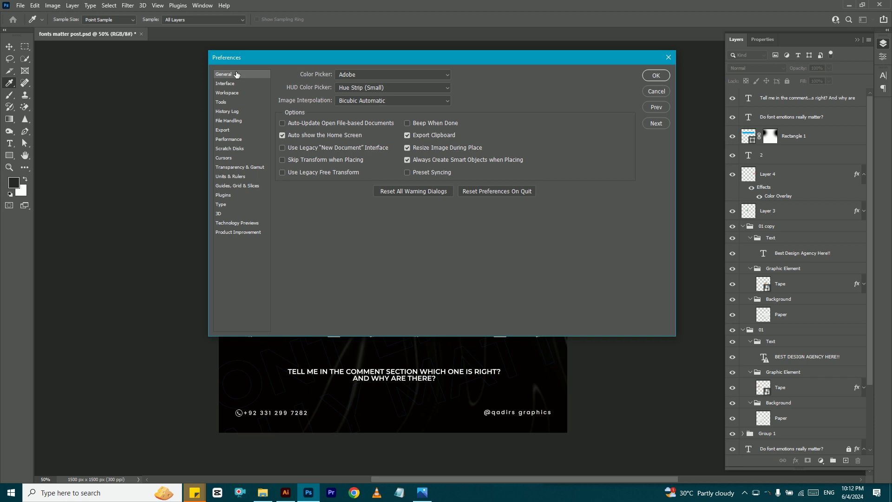
pyautogui.click(238, 140)
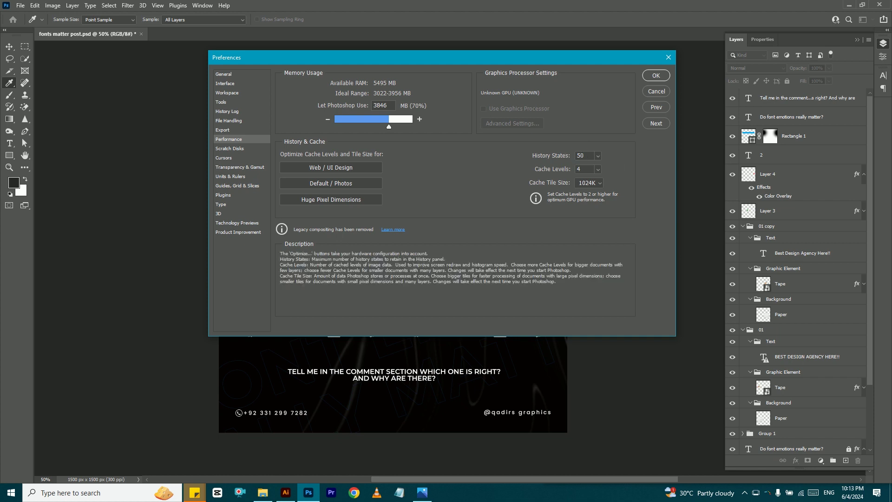
pyautogui.click(598, 170)
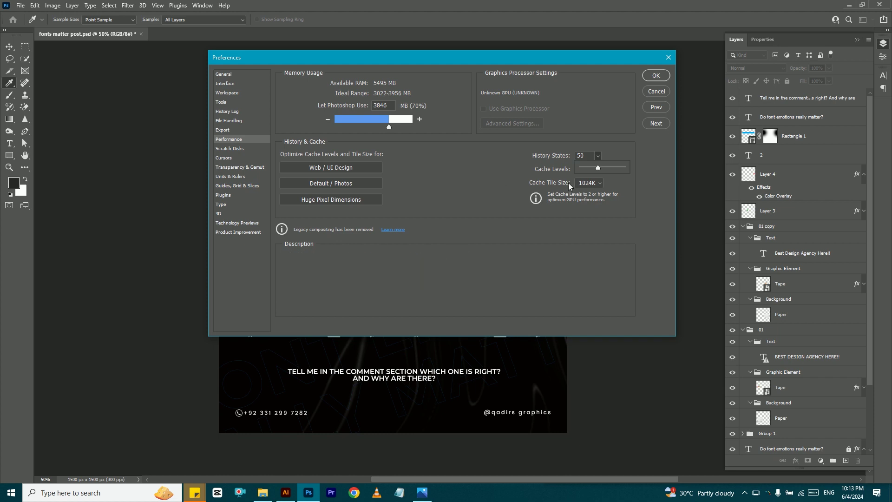
pyautogui.click(632, 154)
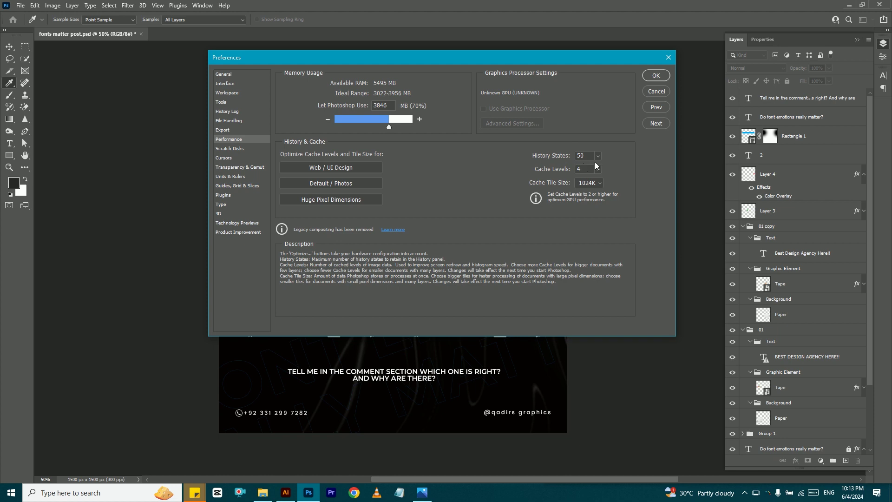
pyautogui.press('v')
pyautogui.click(662, 90)
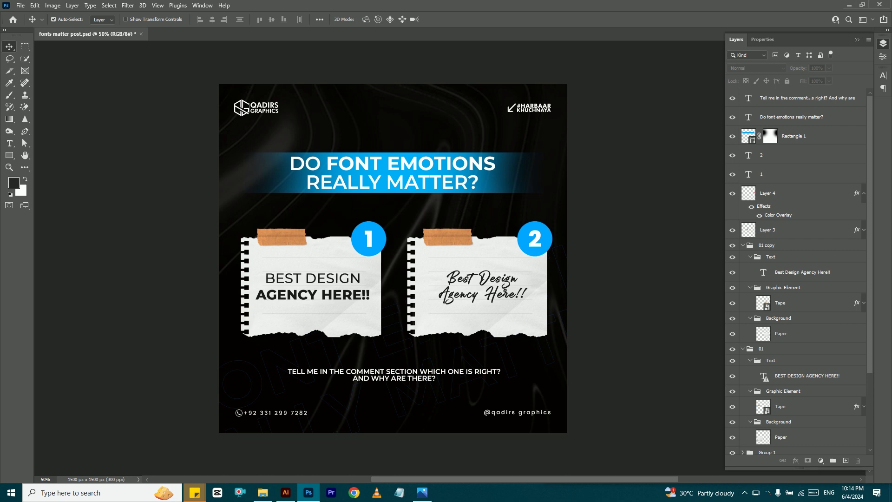
# Pick the Brush tool and delete the Rectangle 1 banner's layer mask
pyautogui.click(8, 96)
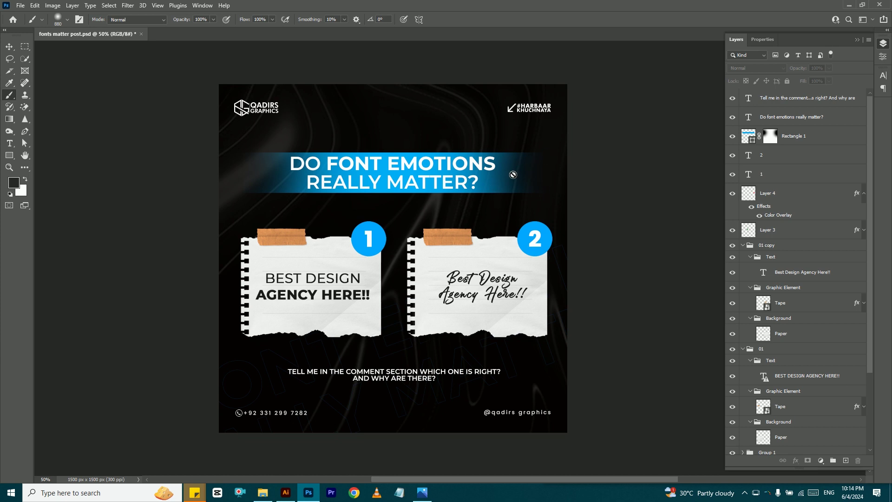
pyautogui.click(773, 135)
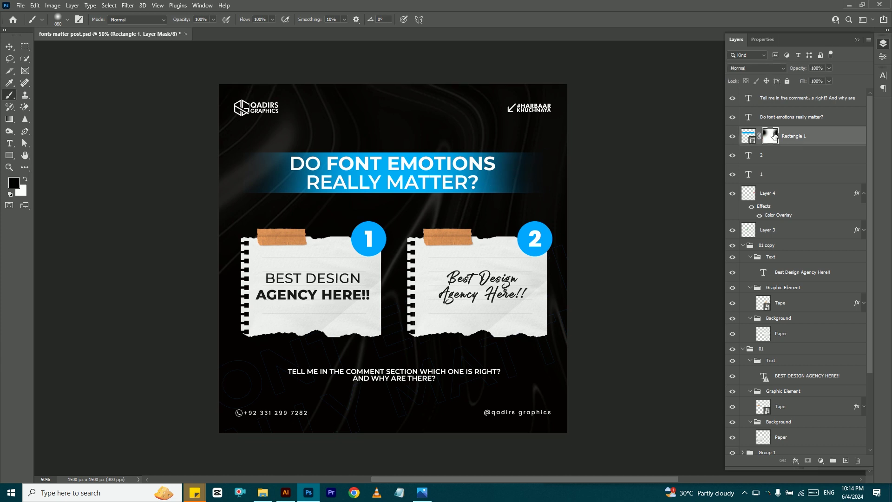
pyautogui.rightClick(771, 136)
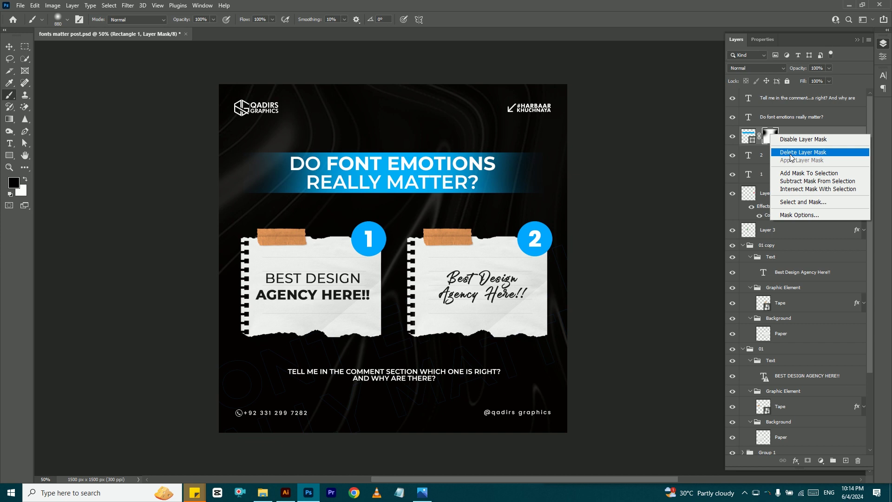
pyautogui.click(794, 152)
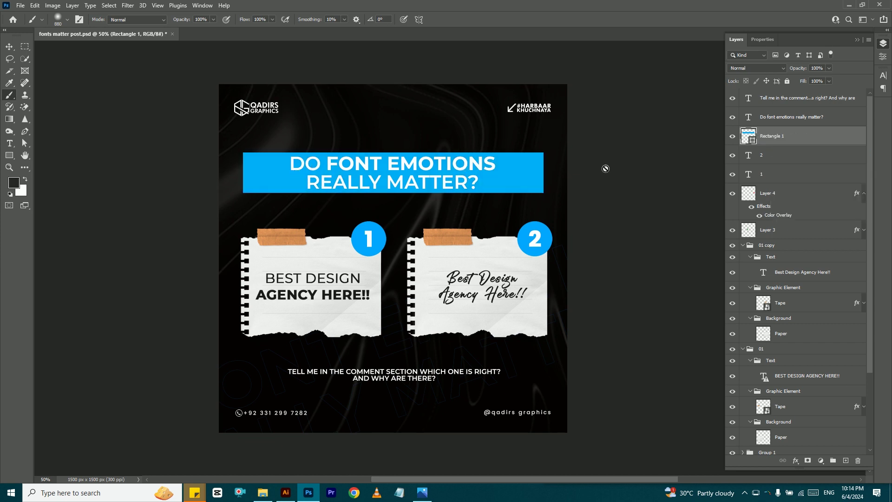
# Add a fresh white mask to the banner and set the brush to roughly 776 px
pyautogui.click(808, 460)
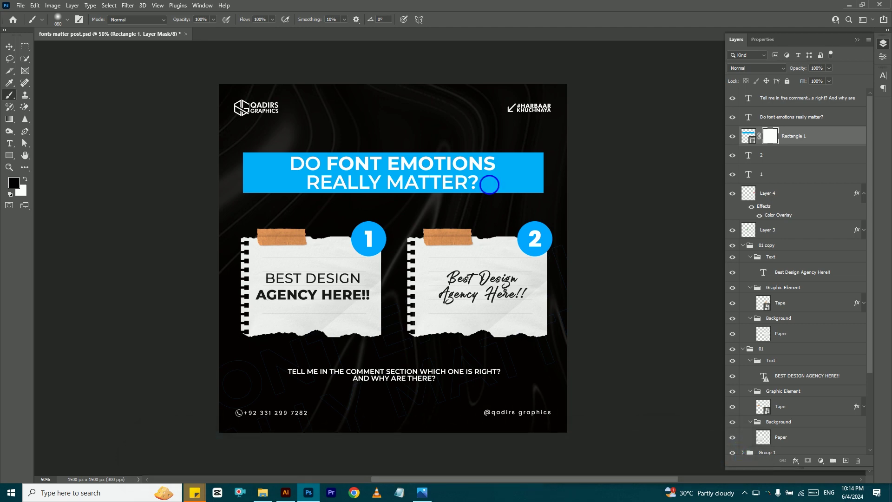
pyautogui.keyDown('ctrl'); pyautogui.keyDown('alt'); pyautogui.rightClick(490, 184); pyautogui.keyUp('alt'); pyautogui.keyUp('ctrl')
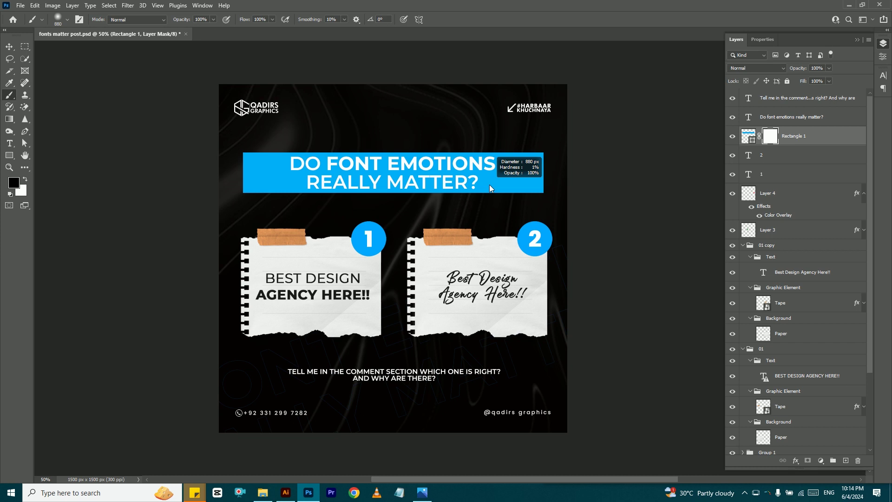
pyautogui.moveTo(489, 187); pyautogui.dragTo(487, 154)
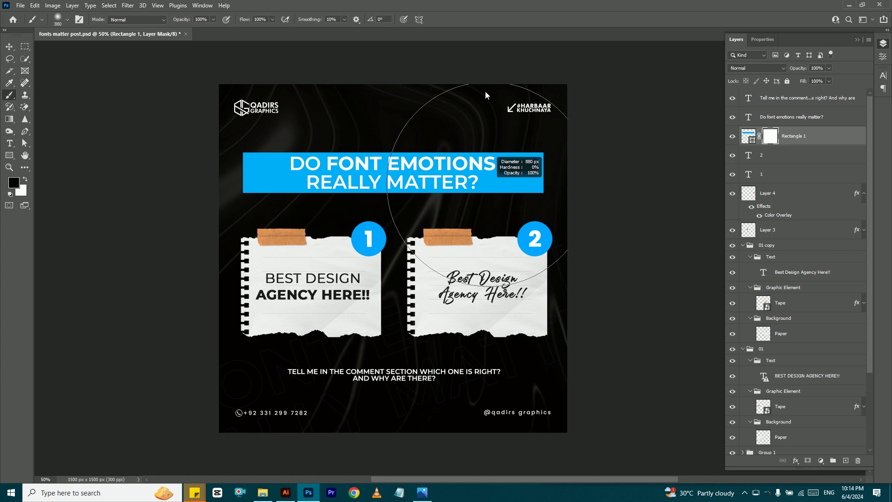
pyautogui.moveTo(485, 91); pyautogui.dragTo(489, 195)
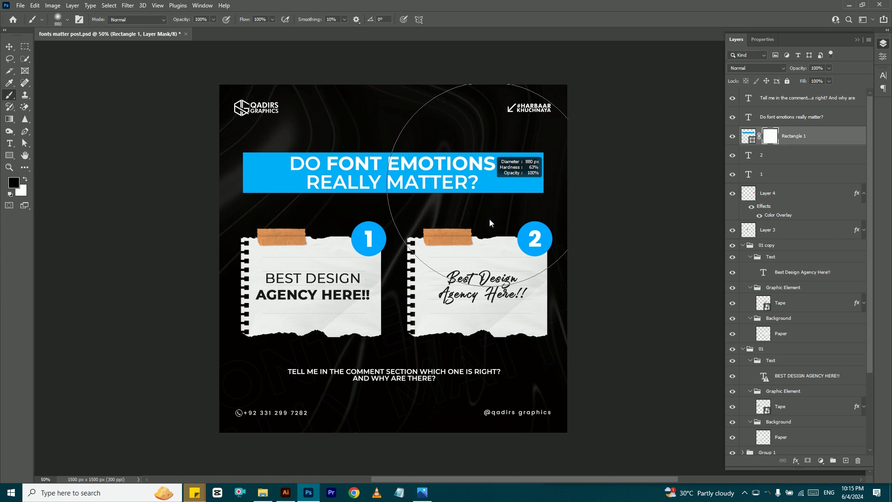
pyautogui.moveTo(487, 255); pyautogui.dragTo(486, 301)
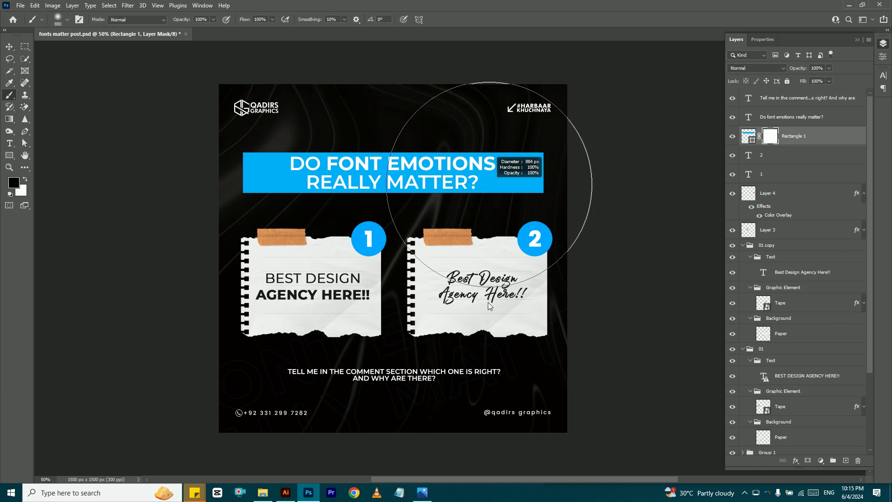
pyautogui.moveTo(486, 302); pyautogui.dragTo(403, 302)
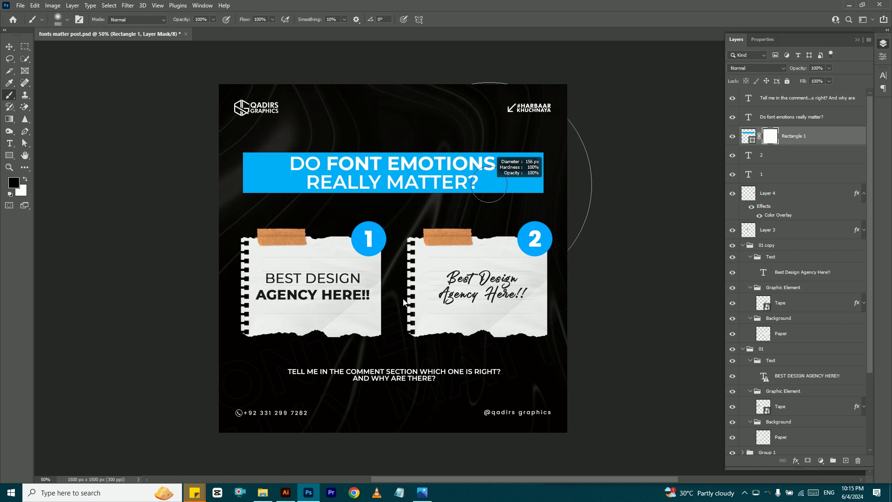
pyautogui.moveTo(404, 302)
pyautogui.mouseDown()
pyautogui.moveTo(495, 315)
pyautogui.moveTo(461, 314)
pyautogui.moveTo(483, 317)
pyautogui.moveTo(495, 252)
pyautogui.moveTo(492, 149)
pyautogui.moveTo(497, 257)
pyautogui.moveTo(439, 249)
pyautogui.moveTo(508, 262)
pyautogui.moveTo(492, 264)
pyautogui.moveTo(492, 273)
pyautogui.mouseUp()
# Set brush hardness to 0% and paint black over the banner's right and left ends
pyautogui.moveTo(494, 243); pyautogui.dragTo(496, 201)
pyautogui.moveTo(497, 106); pyautogui.dragTo(496, 99)
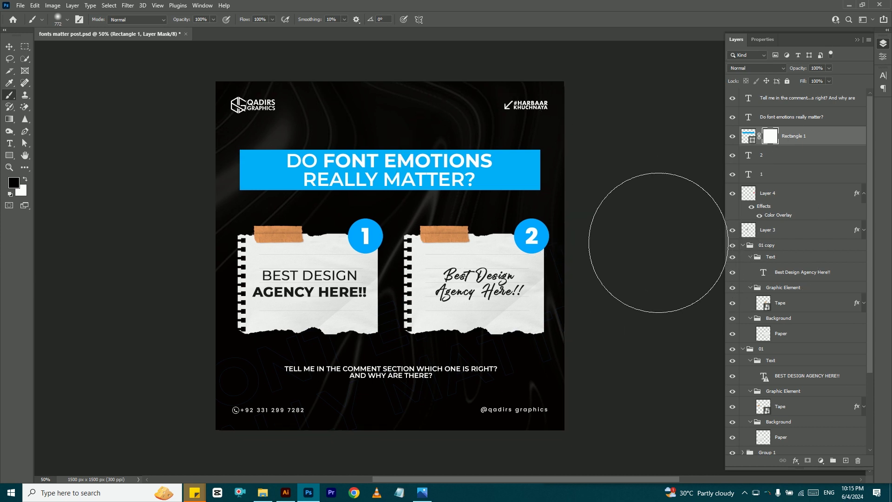
pyautogui.click(656, 241)
pyautogui.click(644, 241)
pyautogui.click(645, 242)
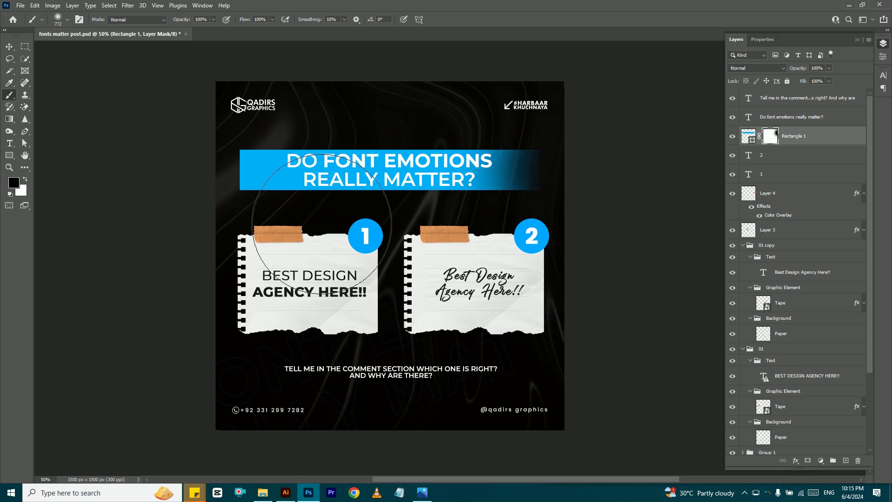
pyautogui.moveTo(255, 244); pyautogui.dragTo(246, 205)
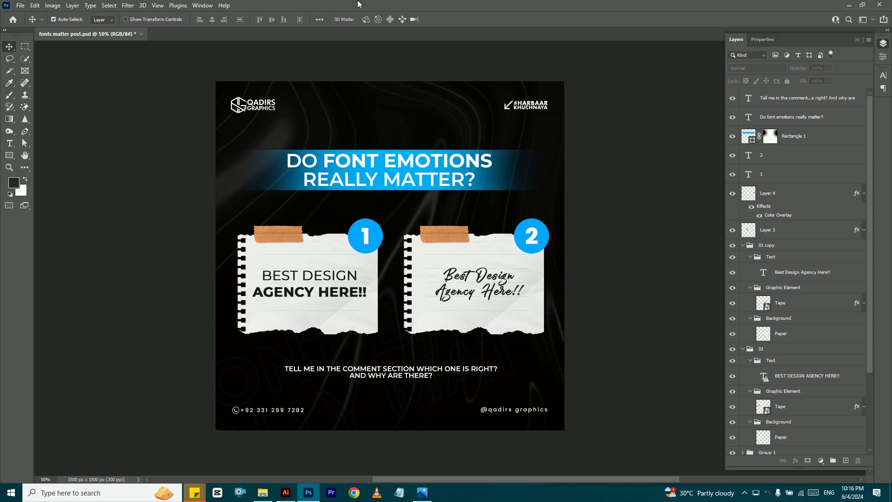
pyautogui.click(127, 6)
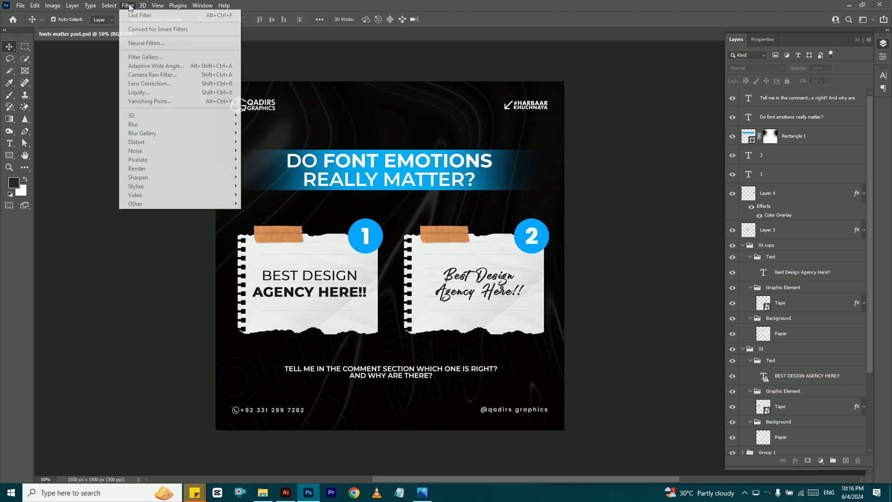
# Dismiss the Filter menu, select the Rectangle 1 layer, and collapse the 01 copy group
pyautogui.click(104, 136)
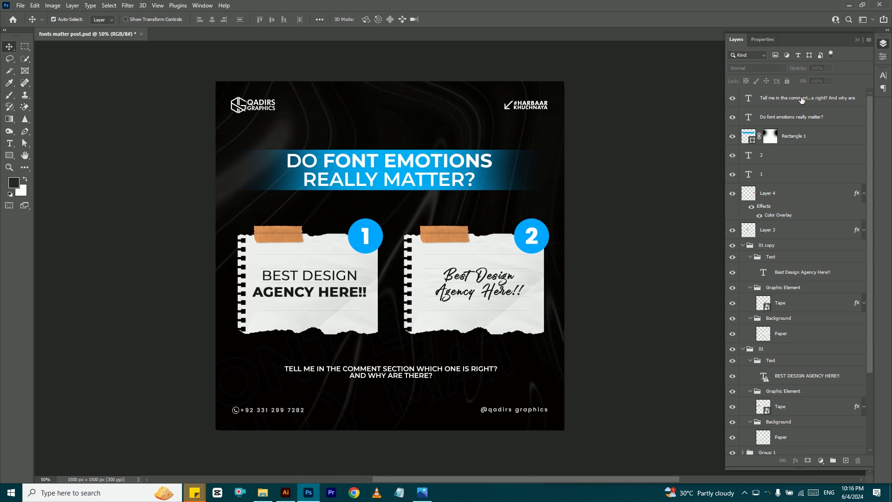
pyautogui.hotkey('alt', '.')
pyautogui.click(809, 144)
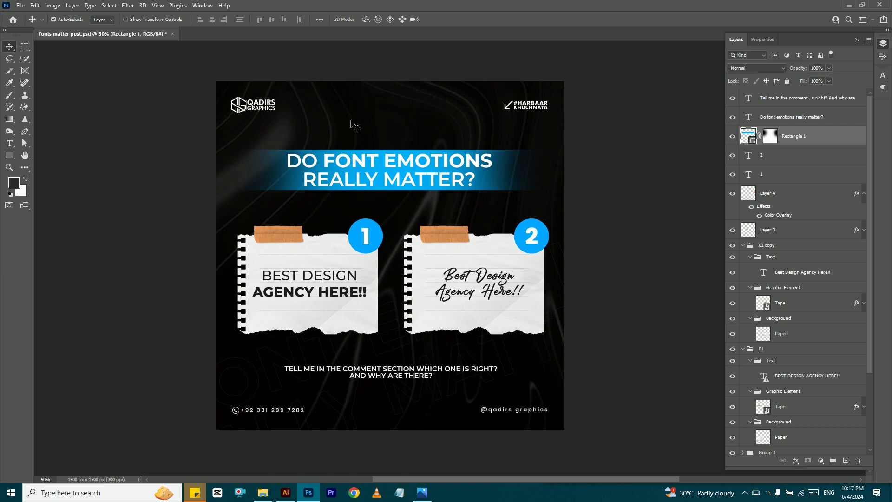
pyautogui.click(743, 245)
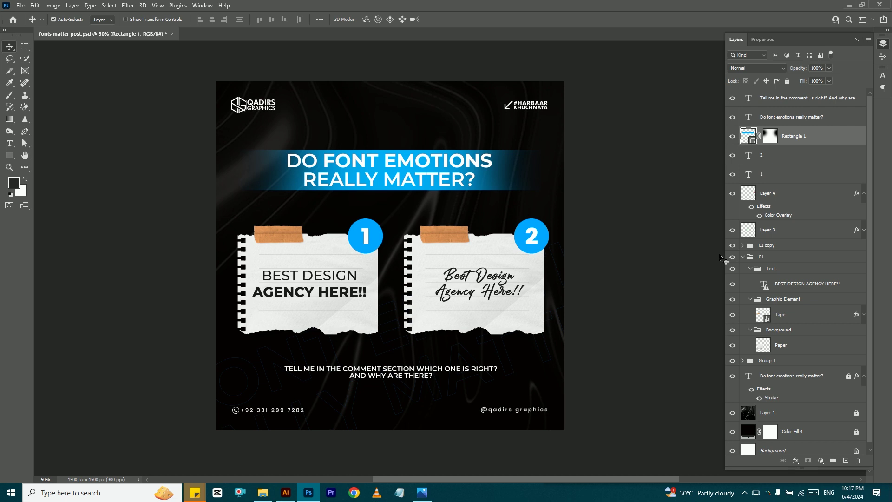
# Select every artwork layer from the comment prompt text down and merge them with Ctrl+E
pyautogui.click(635, 192)
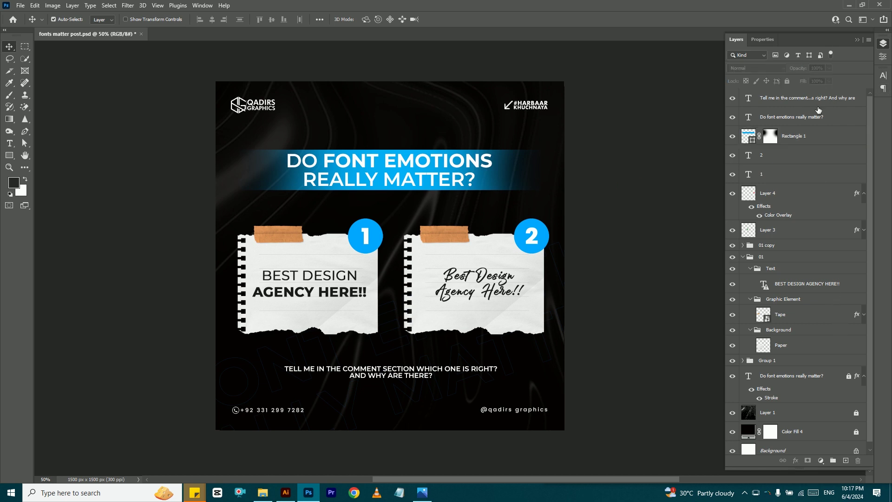
pyautogui.click(792, 104)
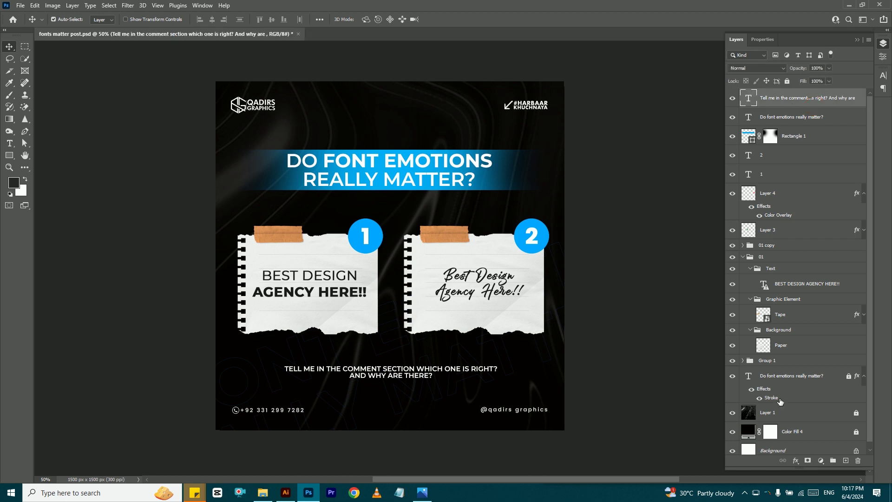
pyautogui.hotkey('ctrl', 'alt', 'a')
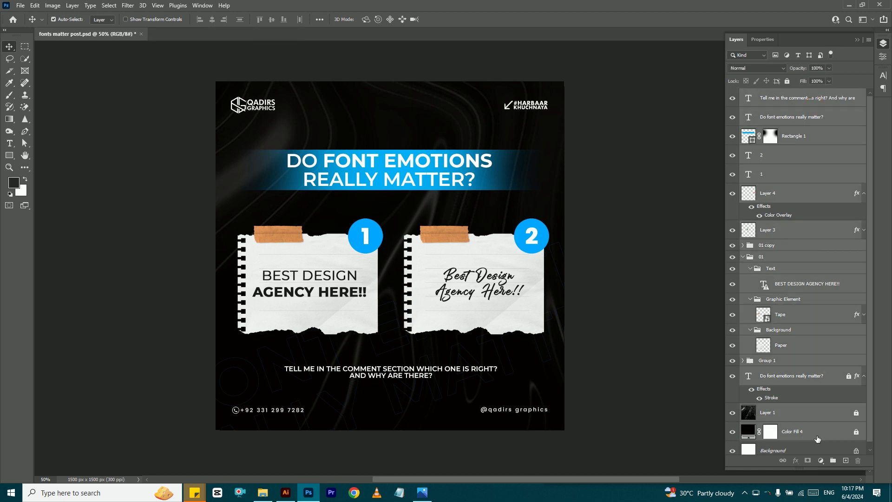
pyautogui.press('ctrl')
pyautogui.hotkey('ctrl', 'e')
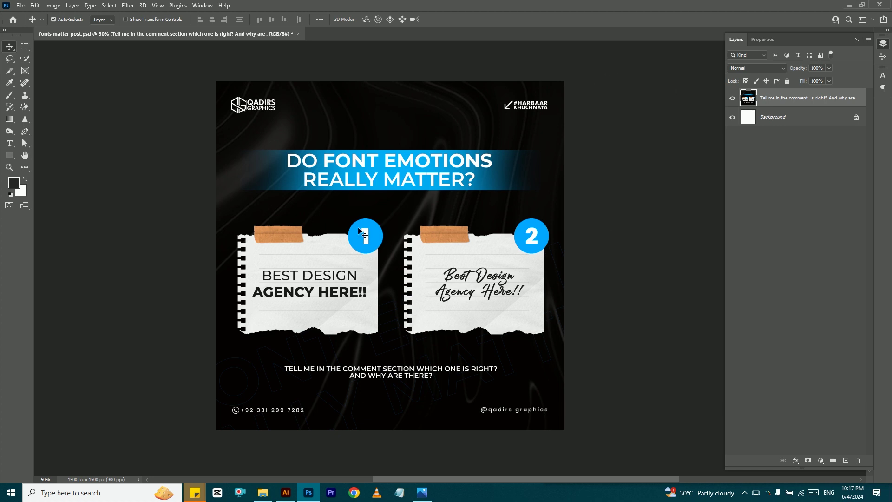
# Dismiss the Filter menu and undo the merge with Ctrl+Z, restoring the separate layers
pyautogui.click(128, 6)
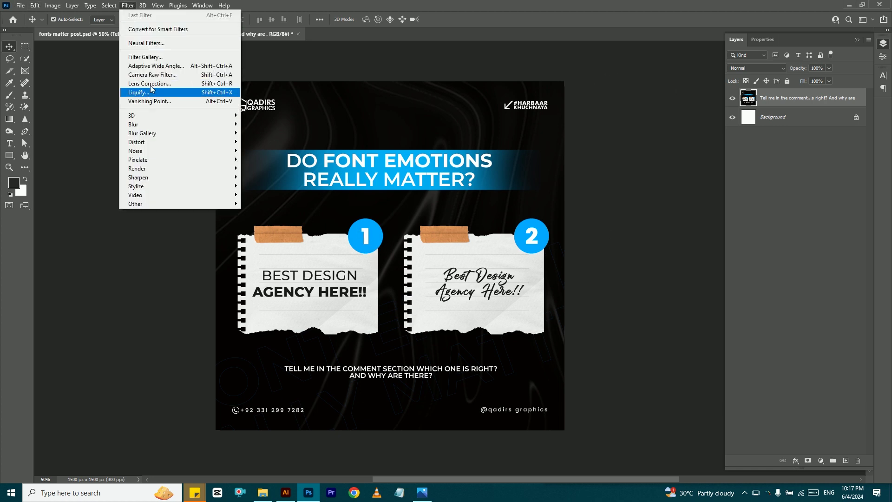
pyautogui.press('Escape')
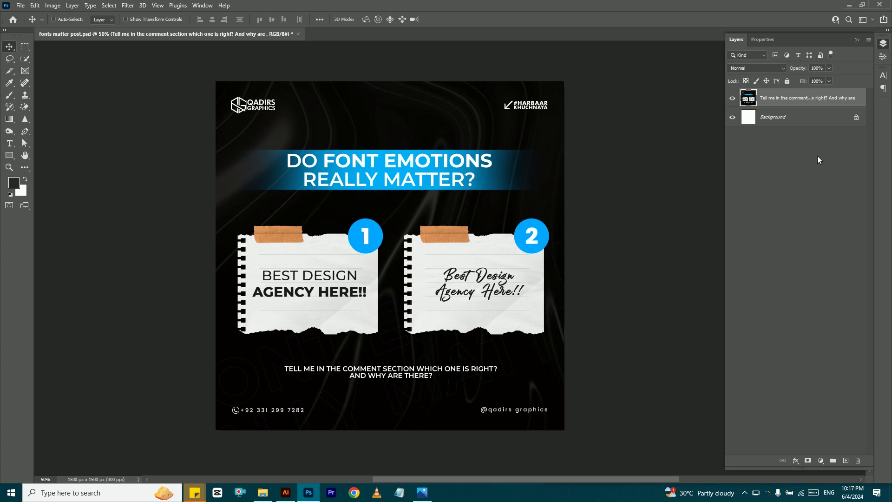
pyautogui.hotkey('ctrl', 'z')
pyautogui.click(672, 195)
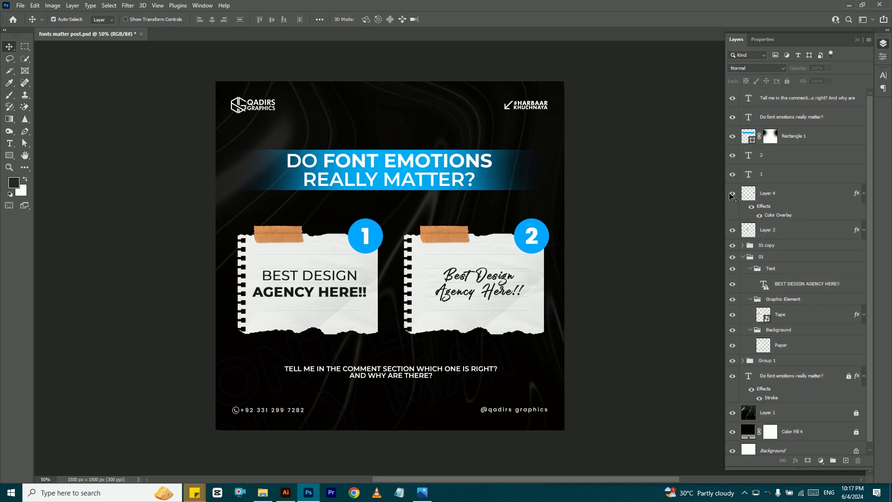
# Group all artwork layers as Group 2, duplicate it, and convert the copy to a smart object
pyautogui.click(798, 105)
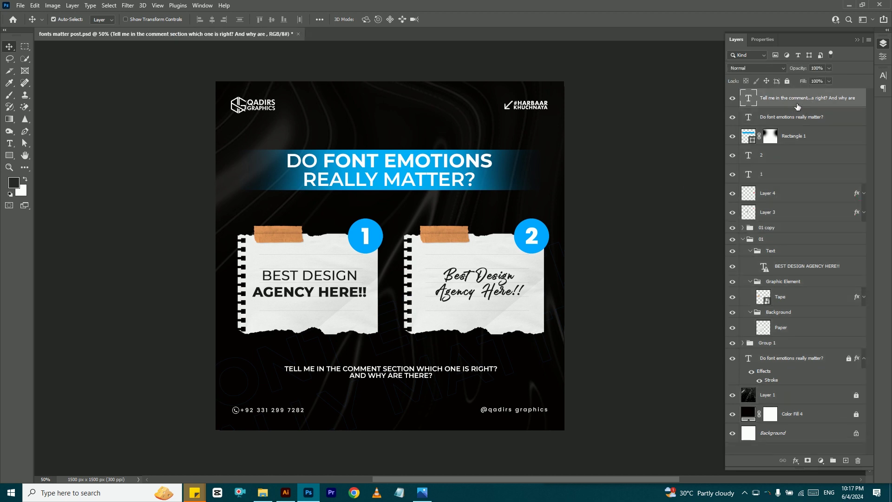
pyautogui.click(813, 413)
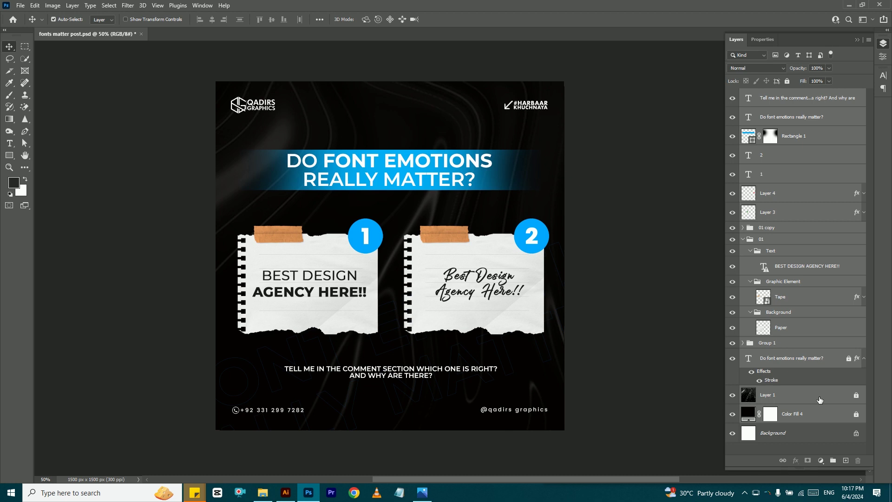
pyautogui.press('ctrl')
pyautogui.hotkey('ctrl', 'g')
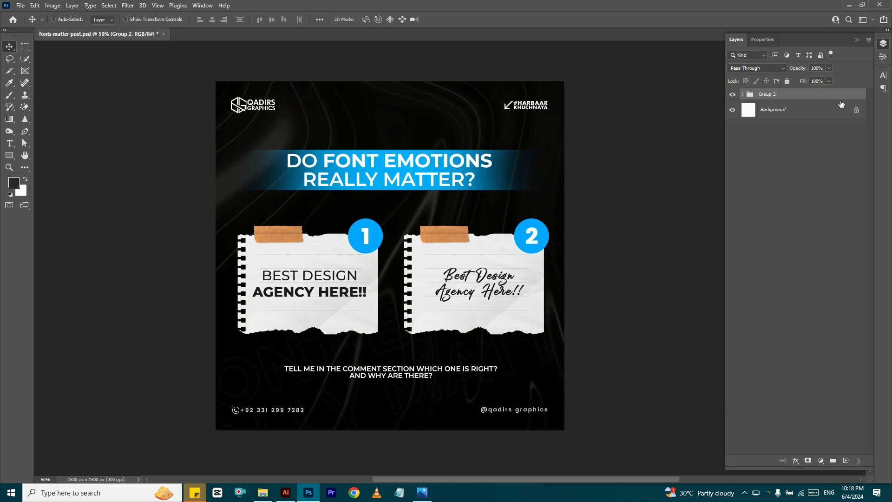
pyautogui.hotkey('ctrl', 'j')
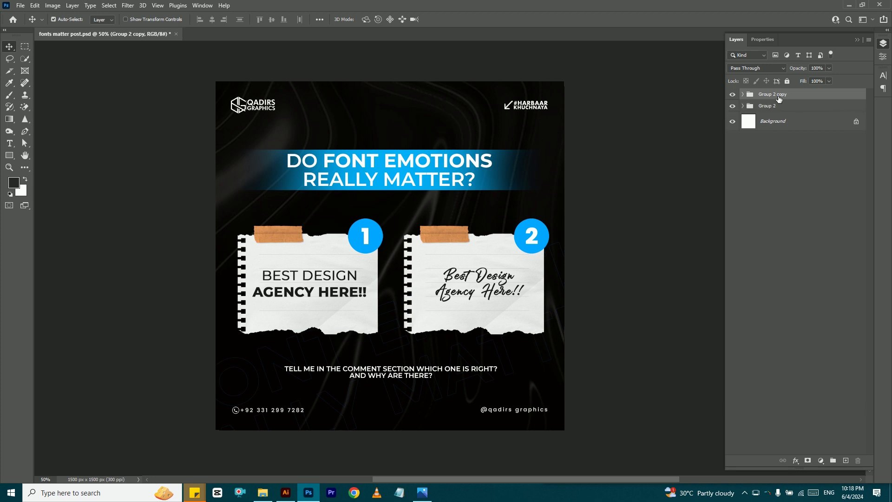
pyautogui.press('ctrl')
pyautogui.hotkey('ctrl', 'shift', 'alt', 's')
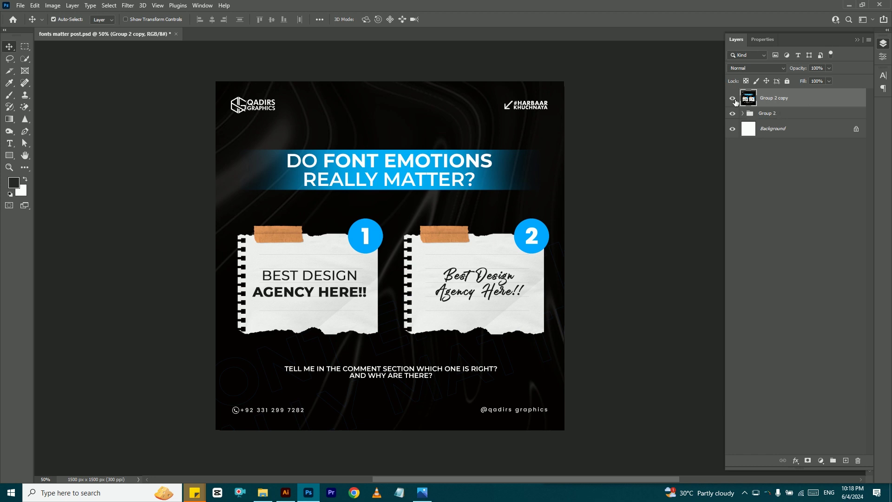
# Hide Group 2 copy, ungroup Group 2, and stamp-merge its layers down to Color Fill 4
pyautogui.click(732, 98)
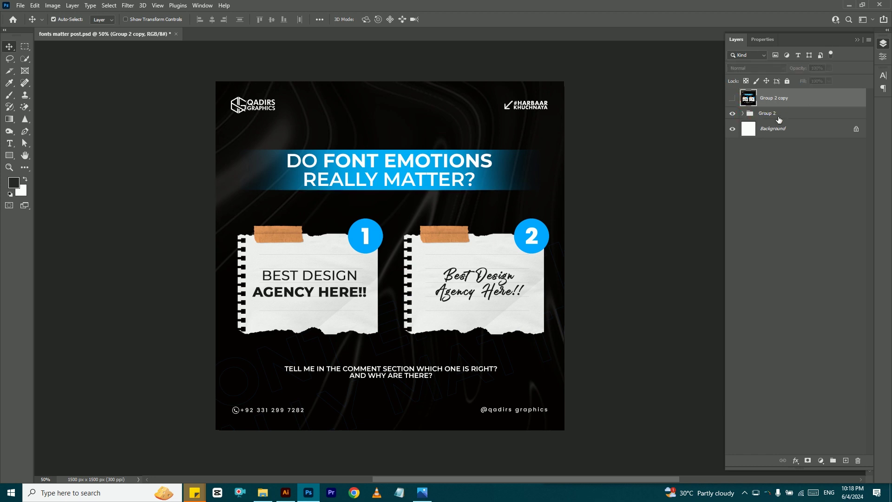
pyautogui.click(742, 113)
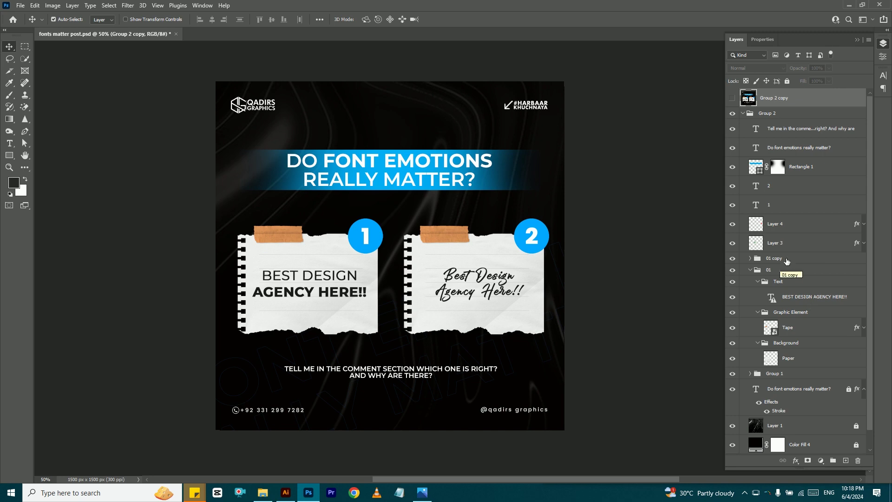
pyautogui.press('ctrl')
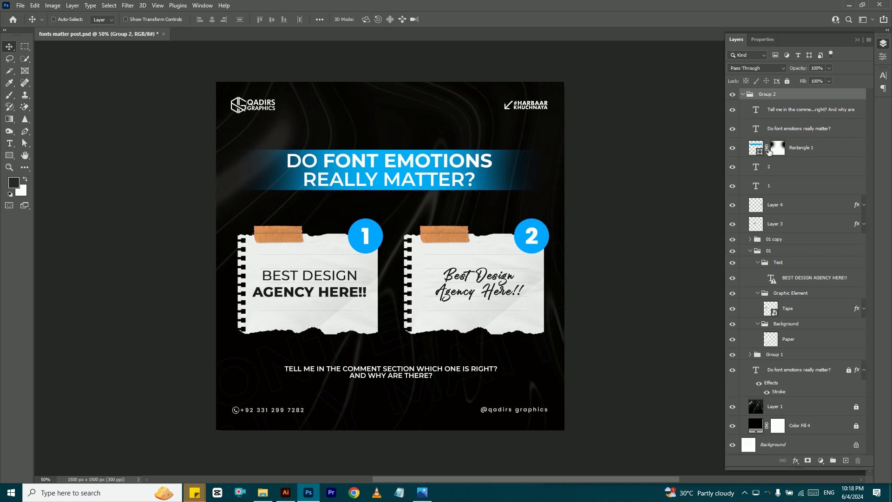
pyautogui.hotkey('ctrl', 'z')
pyautogui.hotkey('ctrl', 'z')
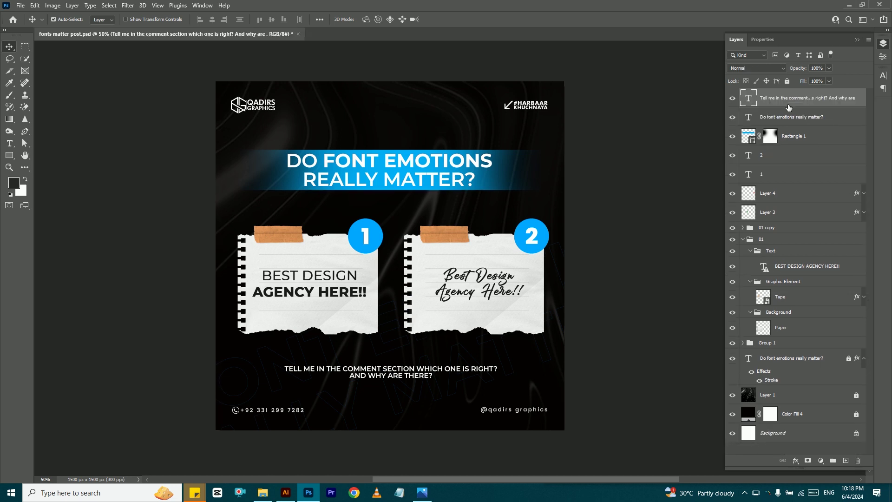
pyautogui.keyDown('shift'); pyautogui.click(827, 422); pyautogui.keyUp('shift')
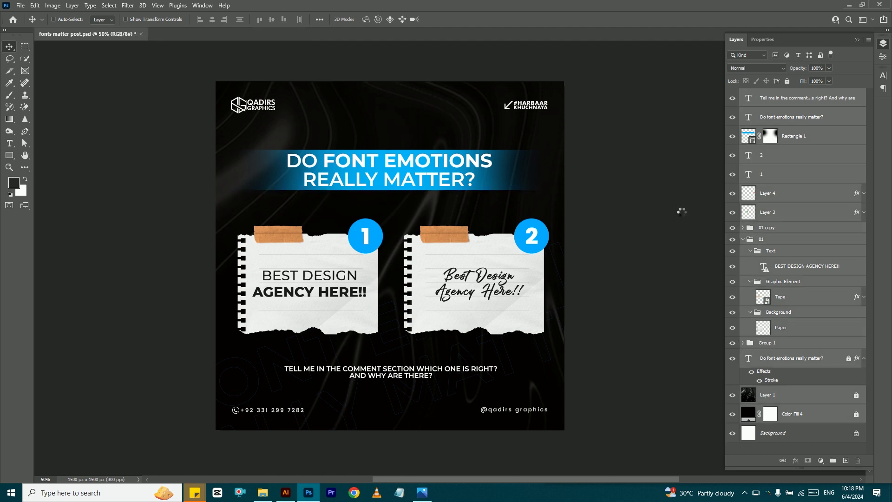
pyautogui.hotkey('ctrl', 'alt', 'e')
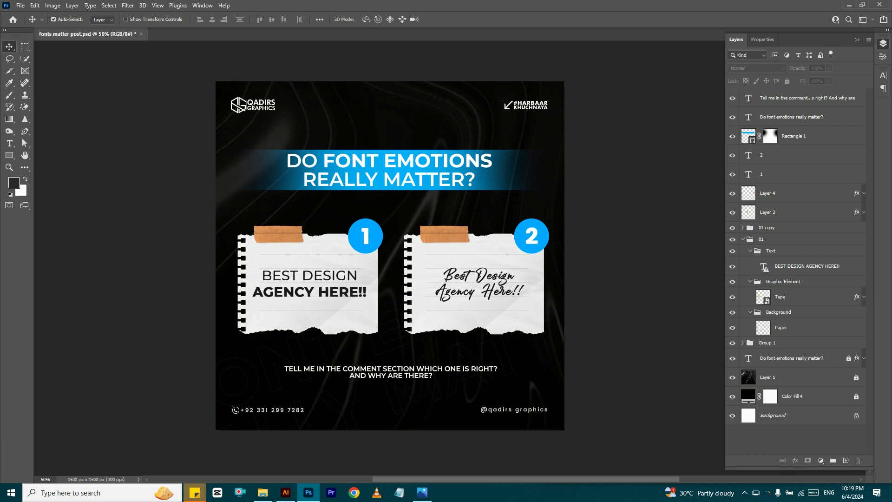
pyautogui.click(865, 5)
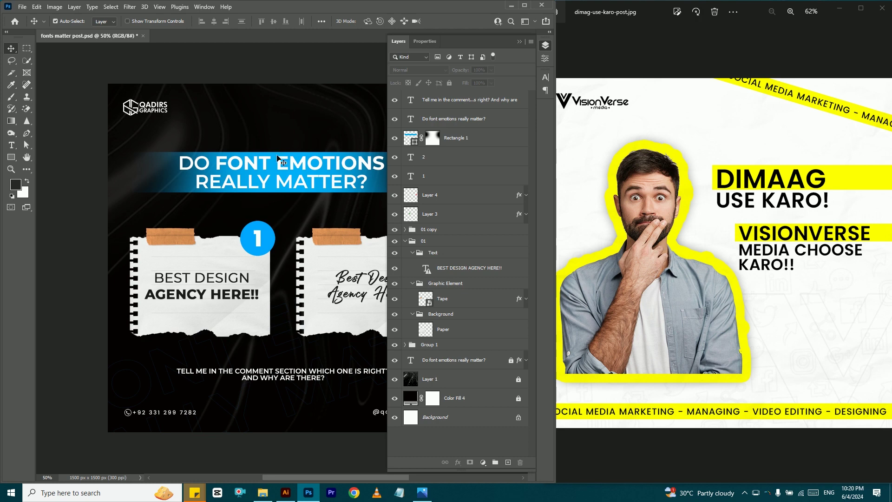
# Select the Rectangle 1 banner layer and open its fill colour, currently blue #00aff8
pyautogui.click(252, 157)
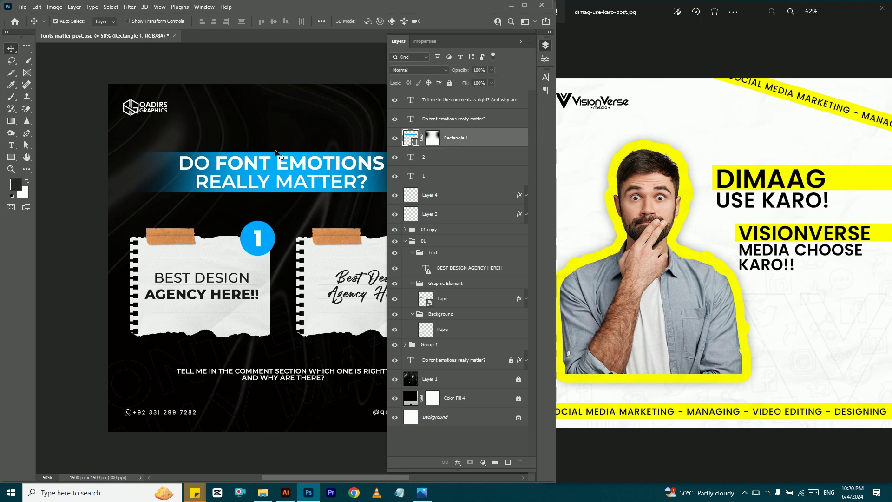
pyautogui.doubleClick(418, 144)
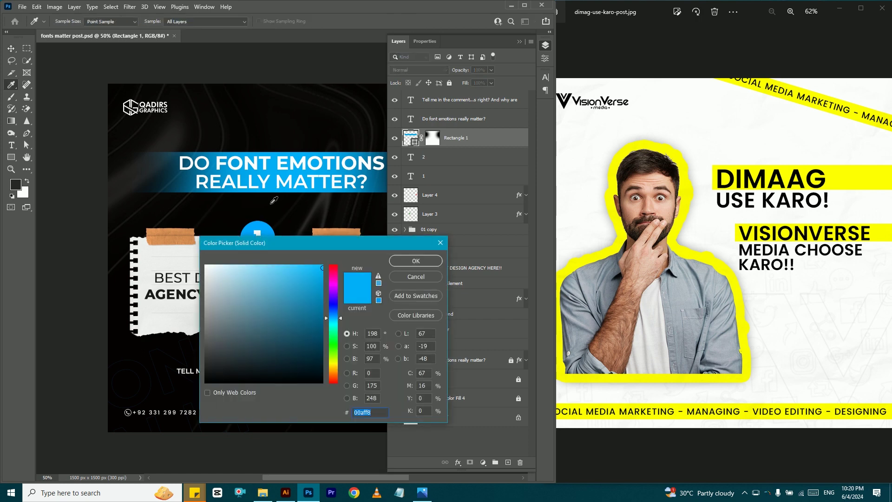
# Eyedrop bright yellow f8f802 from the reference post as the banner fill and confirm it
pyautogui.click(274, 196)
pyautogui.moveTo(298, 201); pyautogui.dragTo(616, 208)
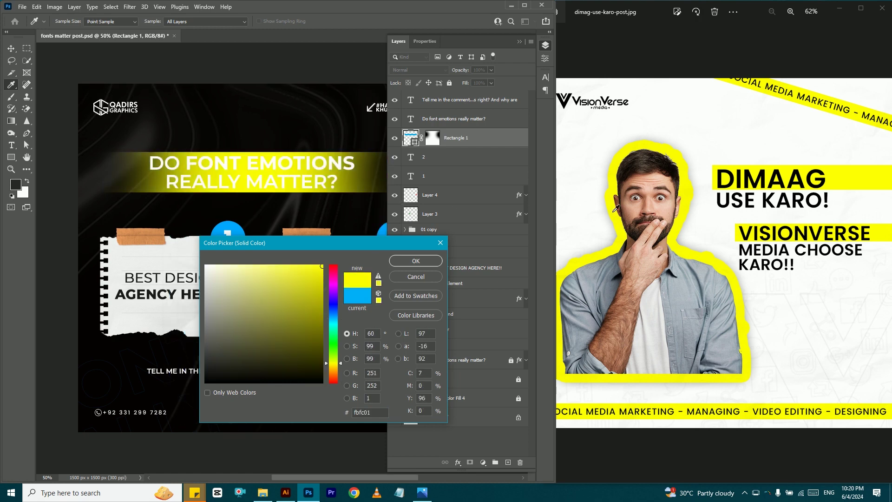
pyautogui.moveTo(617, 208)
pyautogui.mouseDown()
pyautogui.moveTo(615, 183)
pyautogui.moveTo(633, 215)
pyautogui.mouseUp()
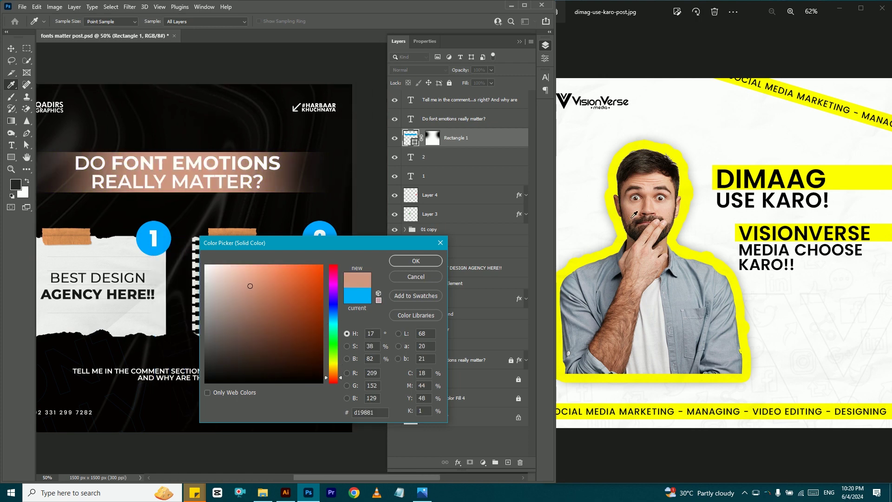
pyautogui.moveTo(633, 215)
pyautogui.mouseDown()
pyautogui.moveTo(724, 186)
pyautogui.moveTo(694, 201)
pyautogui.mouseUp()
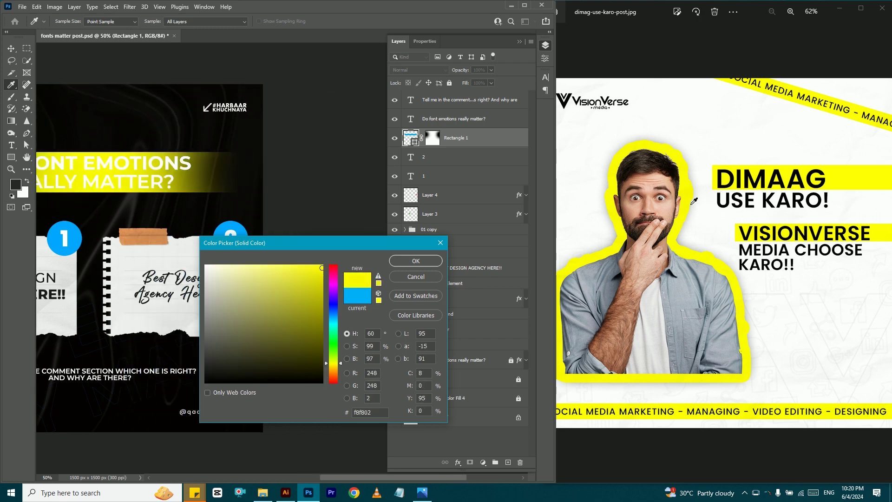
pyautogui.moveTo(694, 201); pyautogui.dragTo(685, 198)
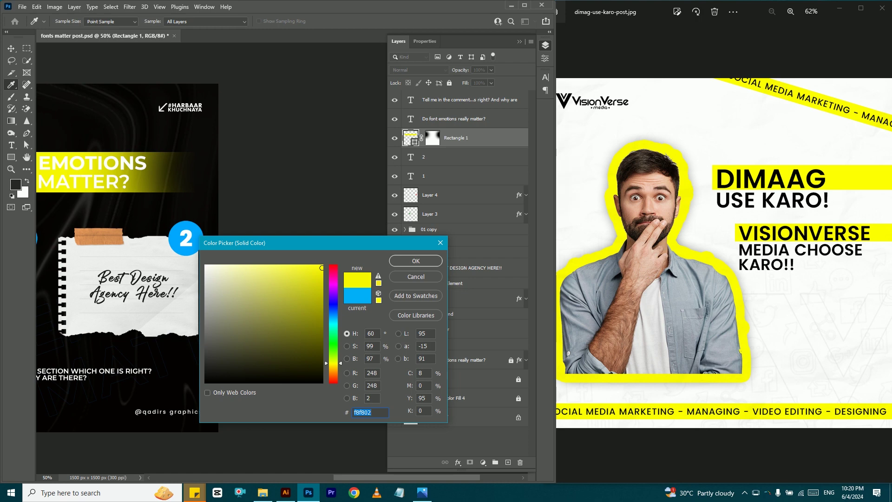
pyautogui.click(422, 260)
pyautogui.click(423, 260)
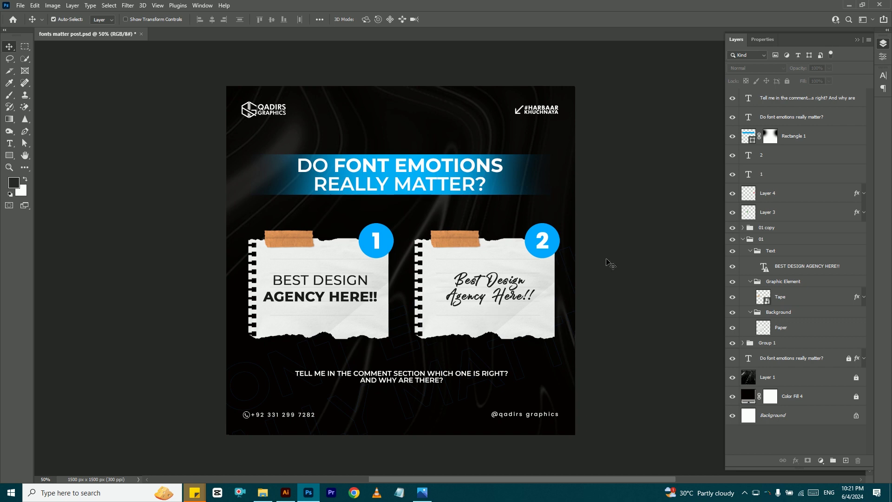
# Export the default keyboard shortcuts summary as Photoshop Defaults.htm
pyautogui.click(623, 259)
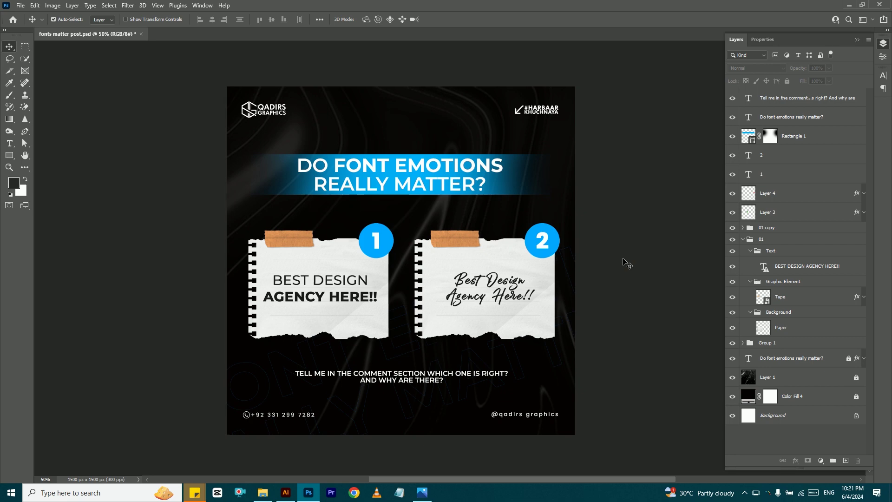
pyautogui.hotkey('ctrl', 'alt', 'shift', 'k')
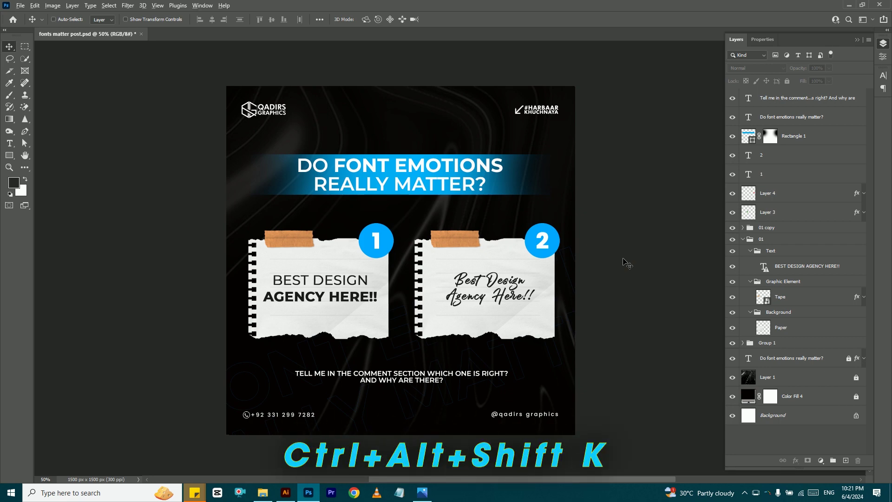
pyautogui.hotkey('ctrl', 'alt', 'shift', 'k')
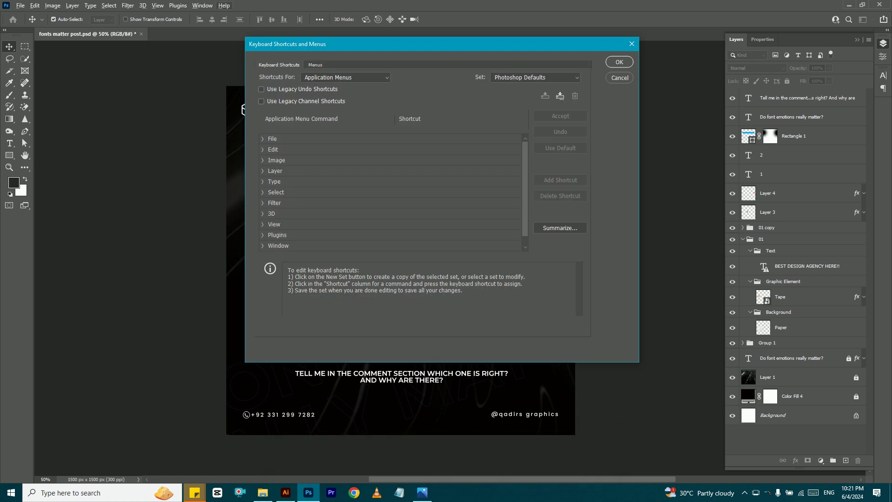
pyautogui.click(559, 228)
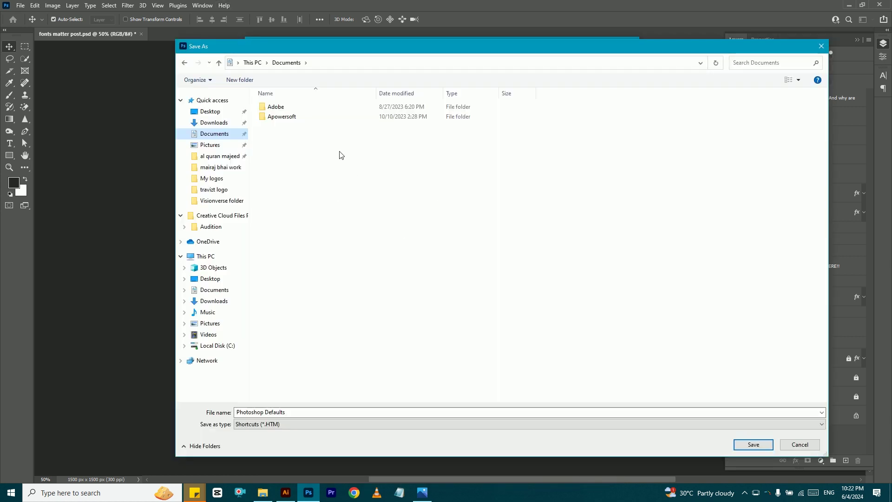
pyautogui.click(754, 445)
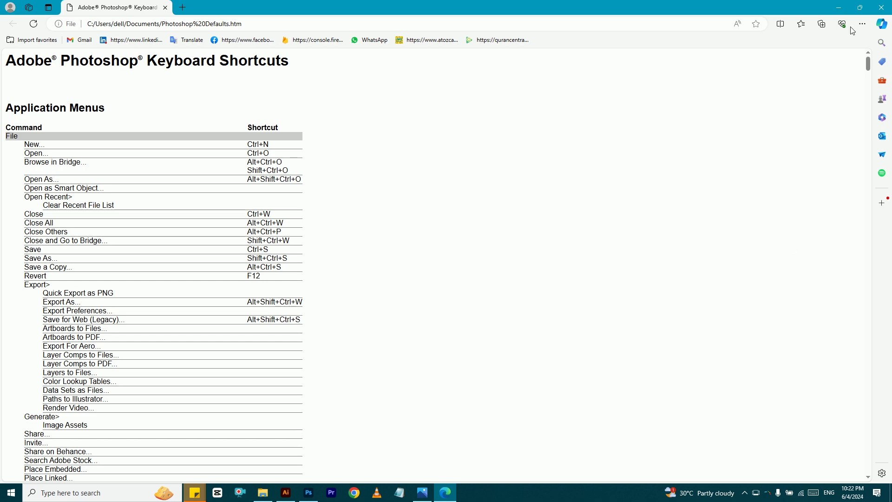
# Scroll through the shortcuts summary page, then shrink Edge to a smaller window over Photoshop
pyautogui.moveTo(867, 65); pyautogui.dragTo(858, 208)
pyautogui.scroll(-10, 857, 223)
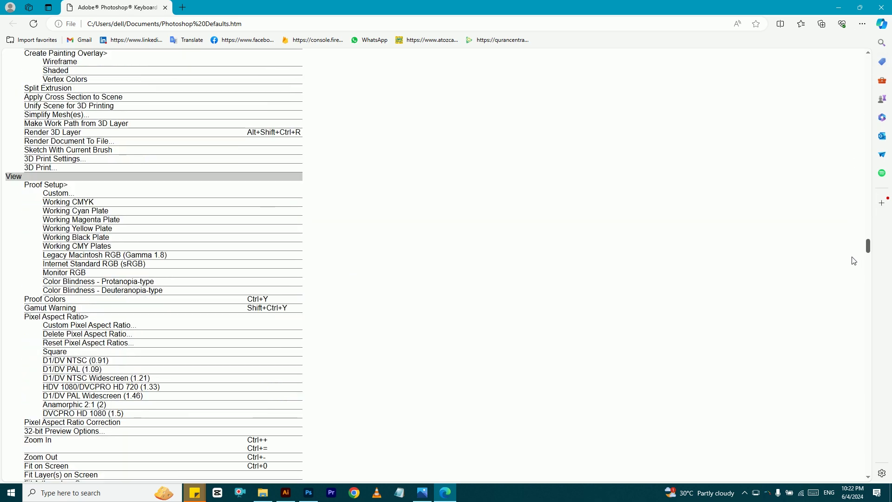
pyautogui.scroll(-10, 864, 279)
pyautogui.scroll(-10, 854, 302)
pyautogui.scroll(-10, 847, 333)
pyautogui.scroll(-7, 848, 333)
pyautogui.scroll(5, 841, 323)
pyautogui.scroll(-12, 843, 357)
pyautogui.scroll(-20, 848, 418)
pyautogui.moveTo(868, 441); pyautogui.dragTo(863, 61)
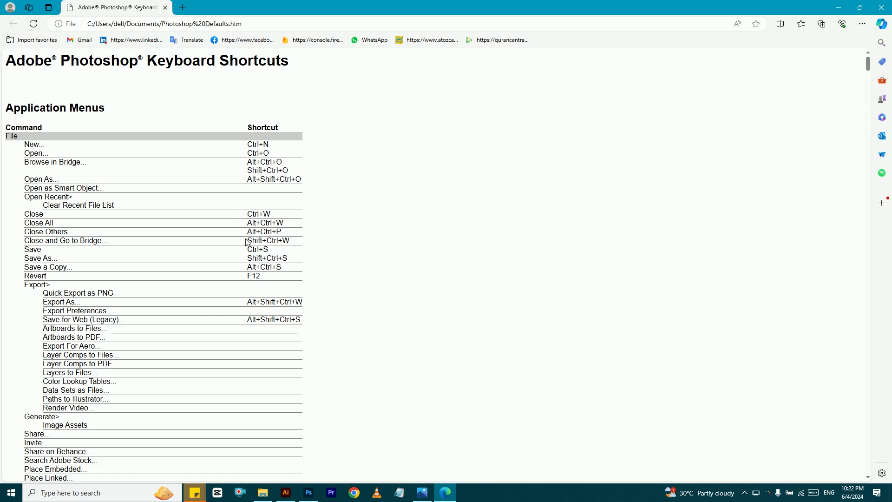
pyautogui.click(868, 11)
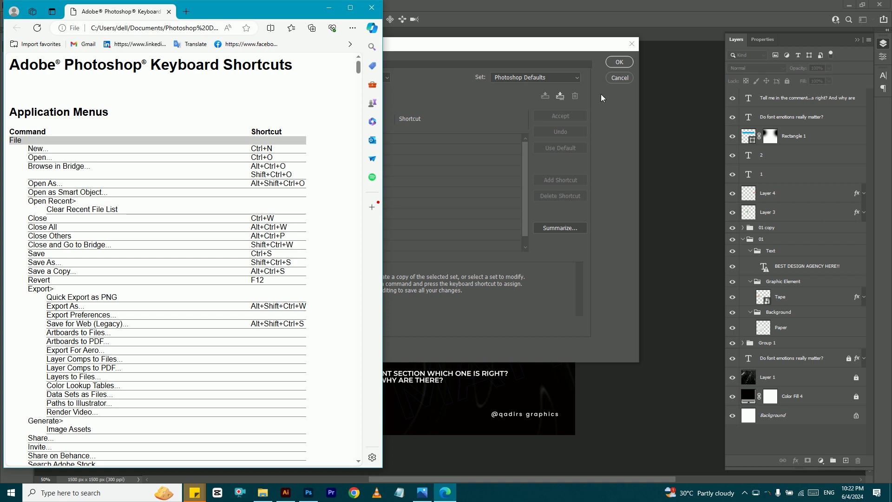
# Cancel the Keyboard Shortcuts and Menus dialog without changes
pyautogui.click(618, 79)
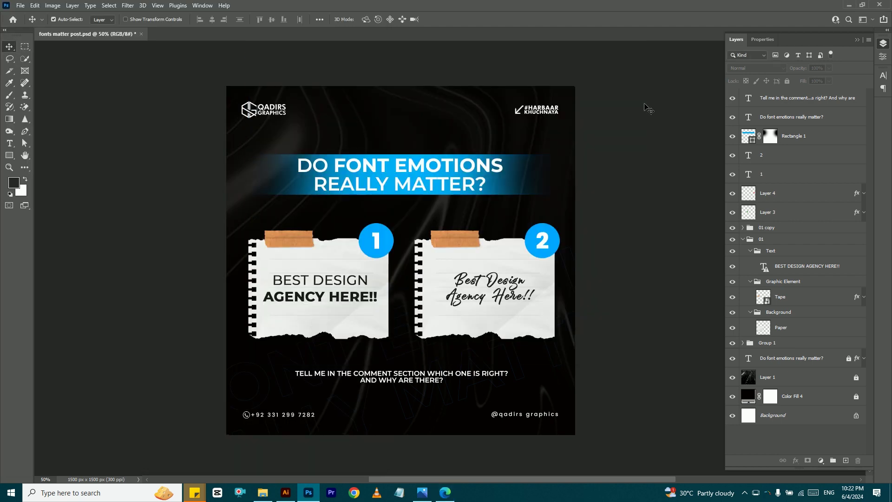